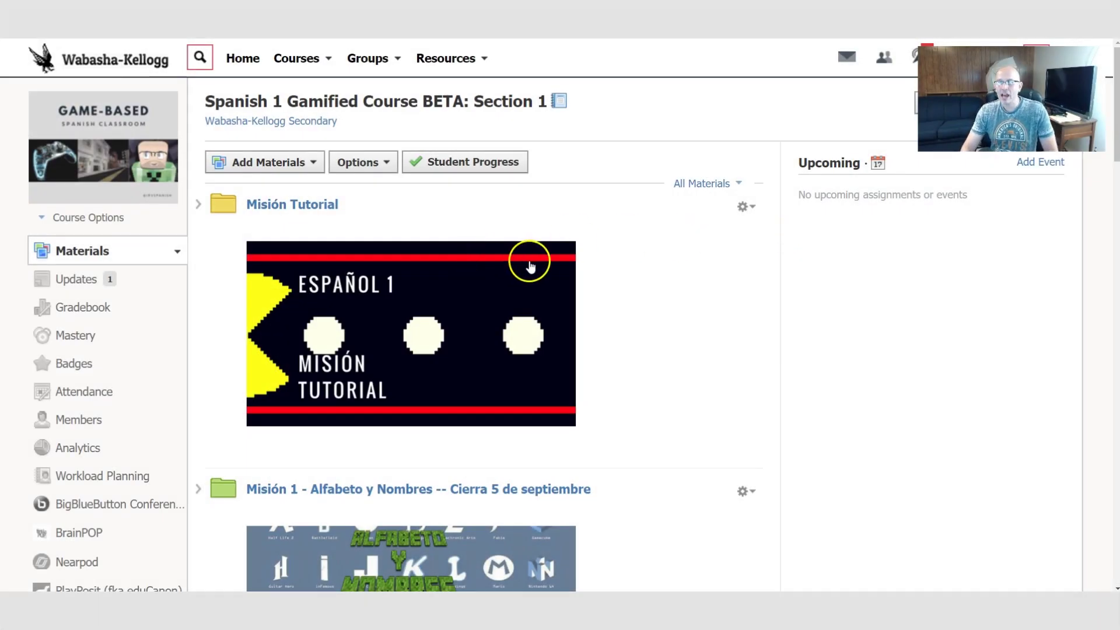
From the Spanish 1 course materials, go to the Recording Demo assessment's setup page
left_click(300, 167)
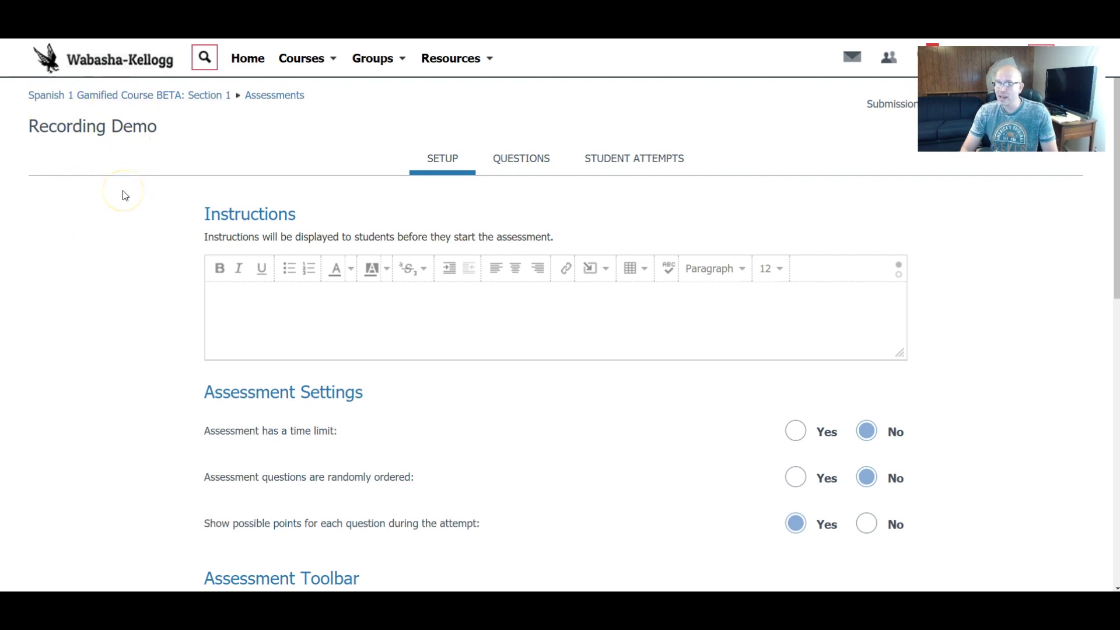
Set the time limit back to No after trying Yes, and set random question order to Yes
scroll(152, 266, "down", 1)
scroll(175, 264, "up", 1)
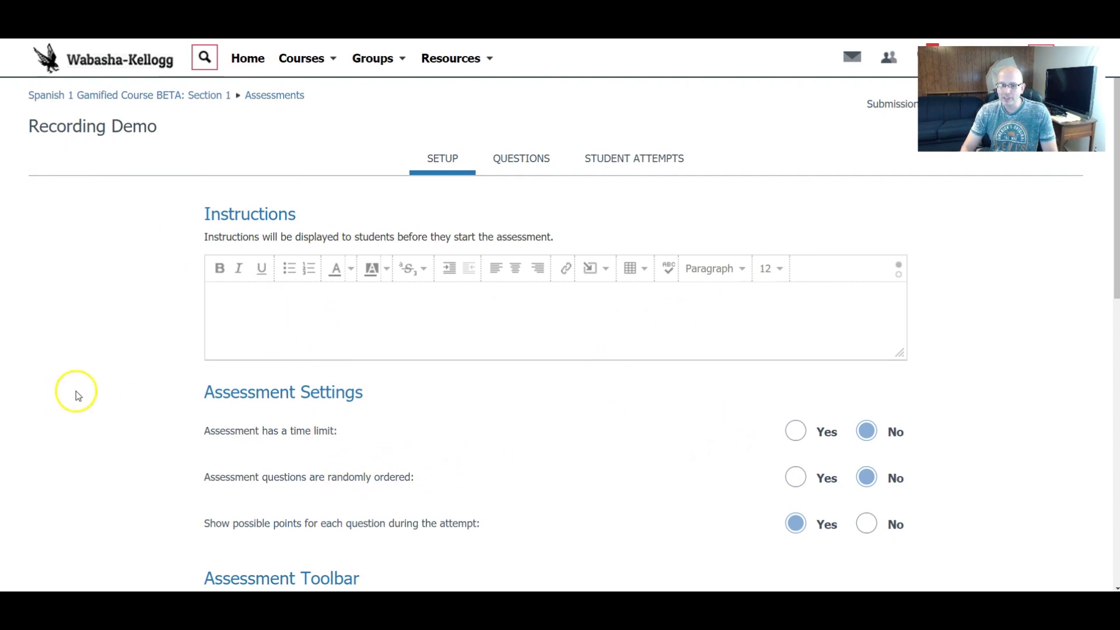
scroll(111, 377, "down", 2)
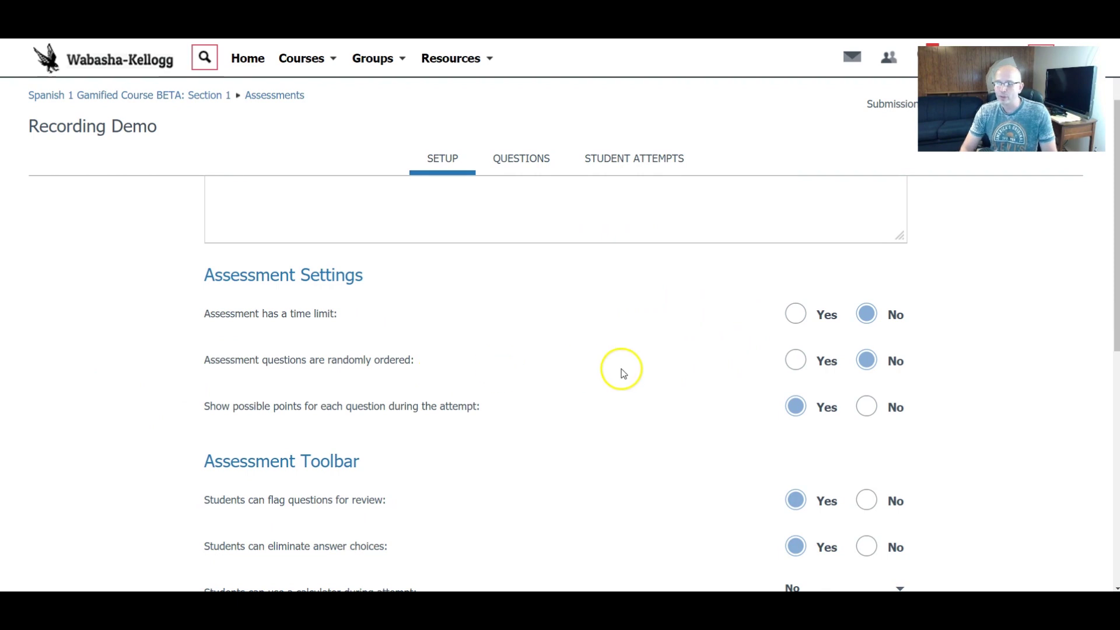
scroll(475, 344, "down", 1)
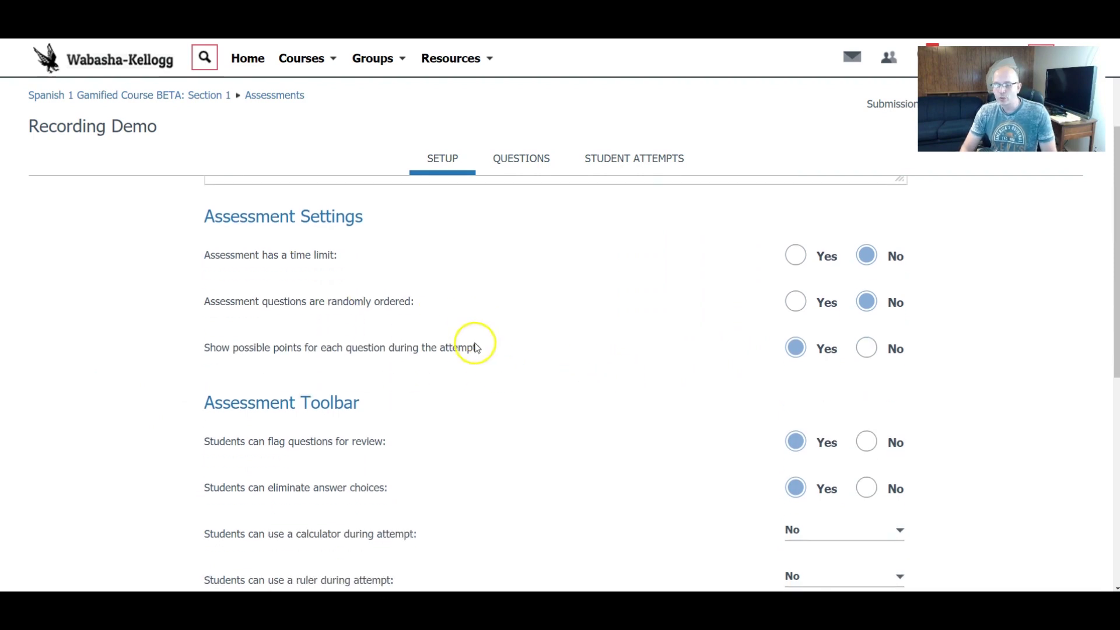
left_click(795, 255)
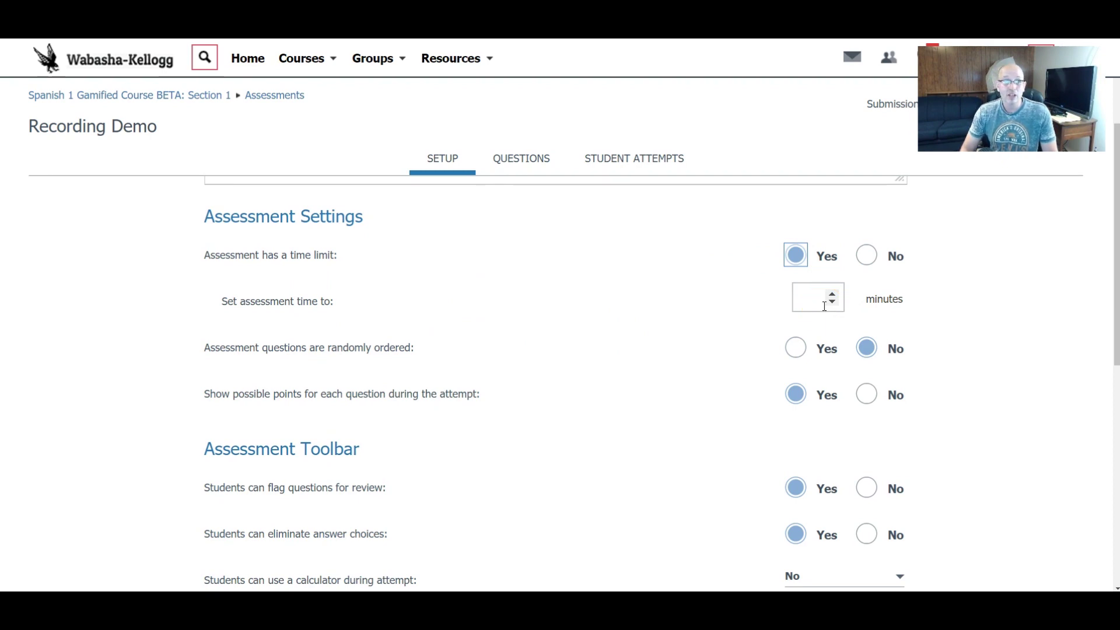
left_click(866, 256)
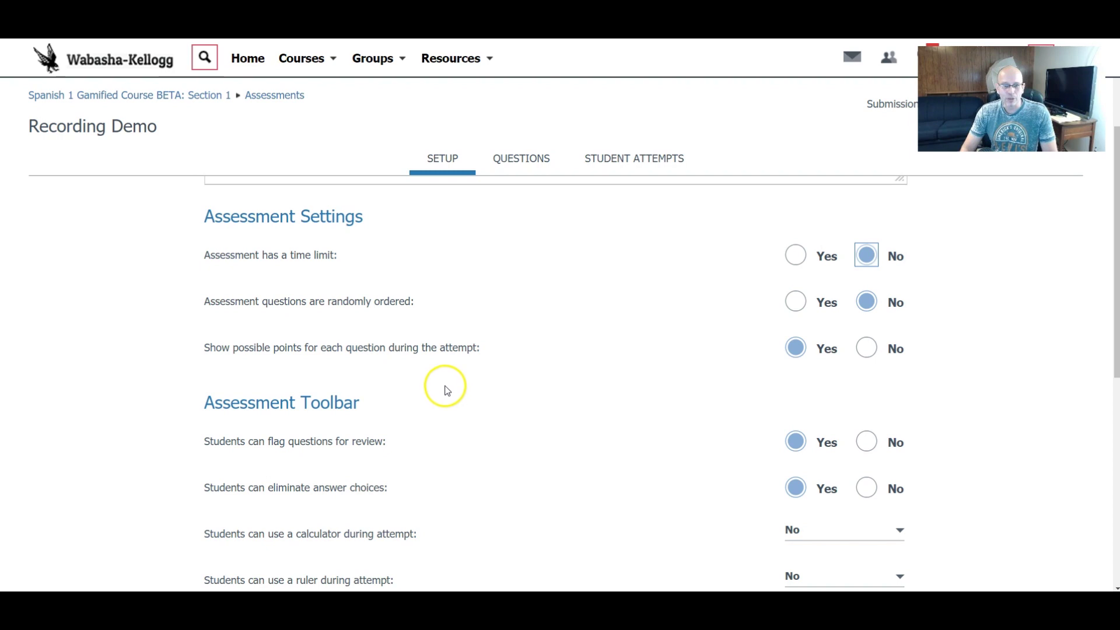
left_click(795, 303)
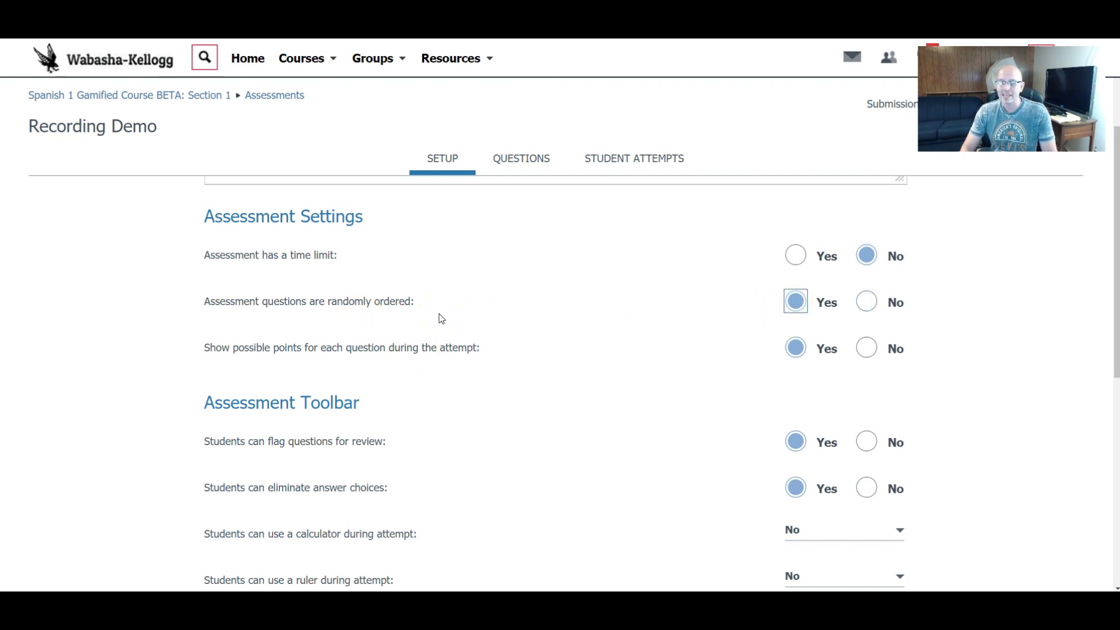
scroll(441, 319, "down", 1)
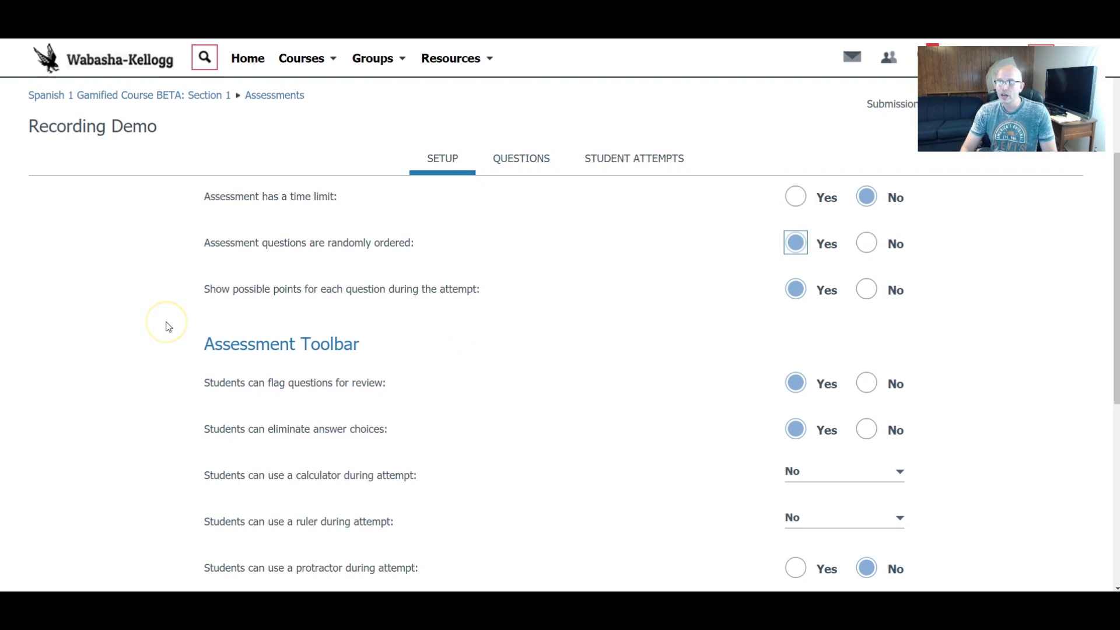
scroll(168, 327, "down", 1)
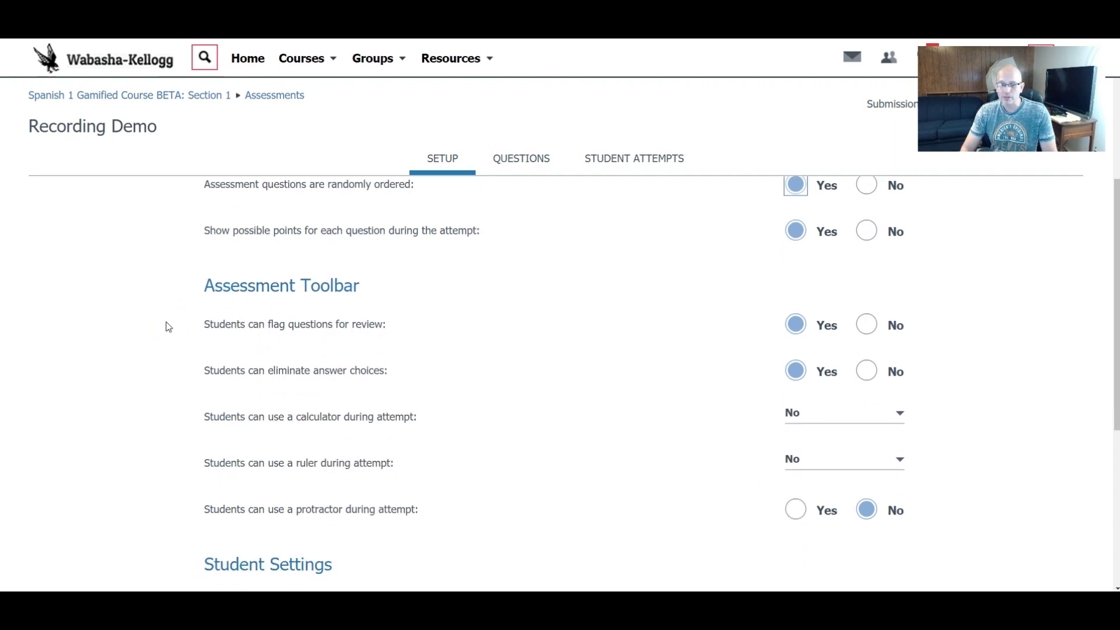
scroll(168, 328, "down", 1)
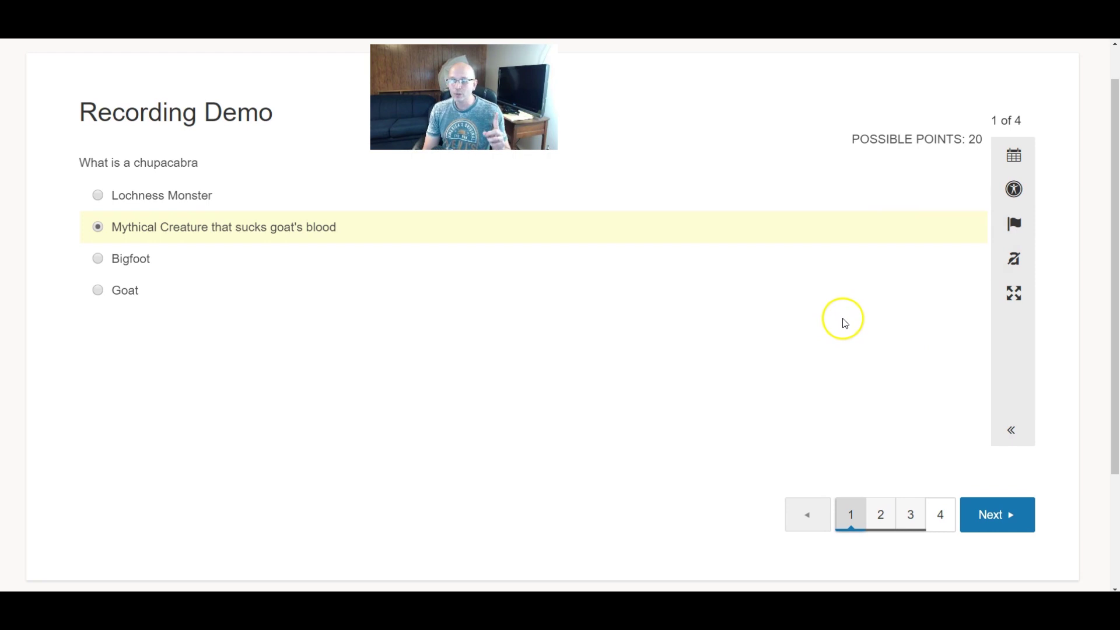
Turn on Eliminate Choices and strike out Lochness Monster and Goat in the chupacabra question
left_click(1017, 266)
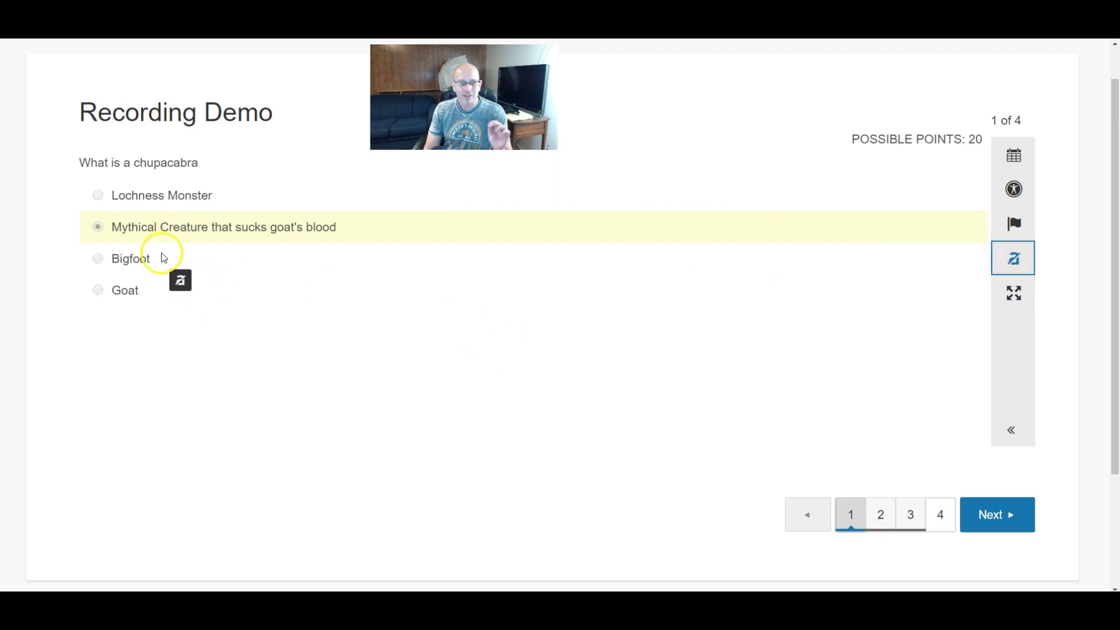
left_click(183, 200)
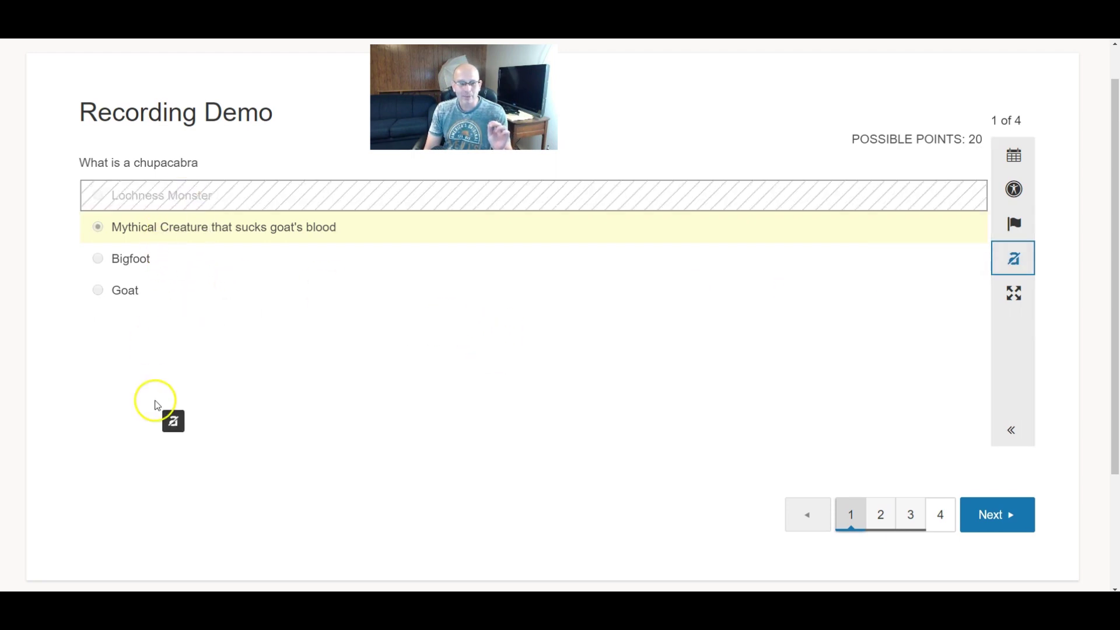
left_click(137, 294)
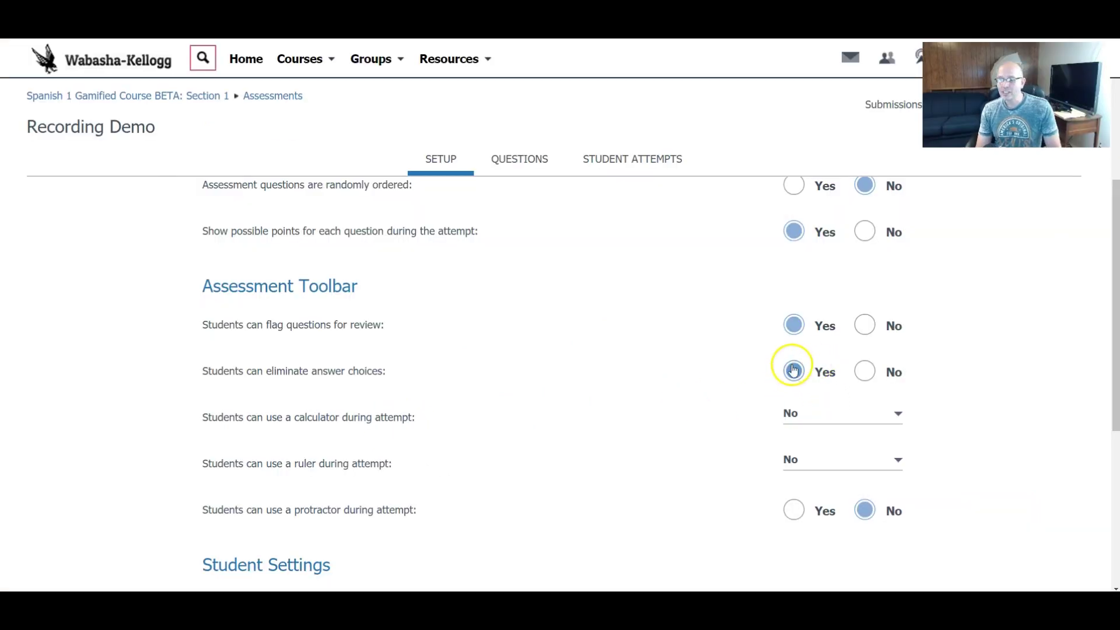
Keep the calculator tool at No for students on the Recording Demo setup
scroll(790, 370, "down", 1)
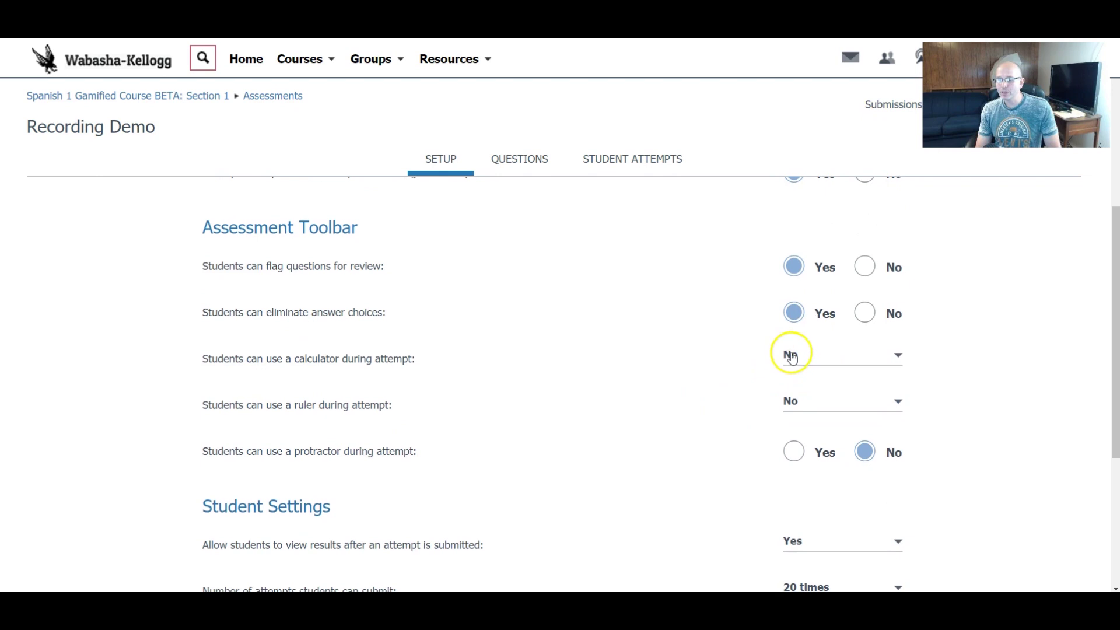
left_click(795, 316)
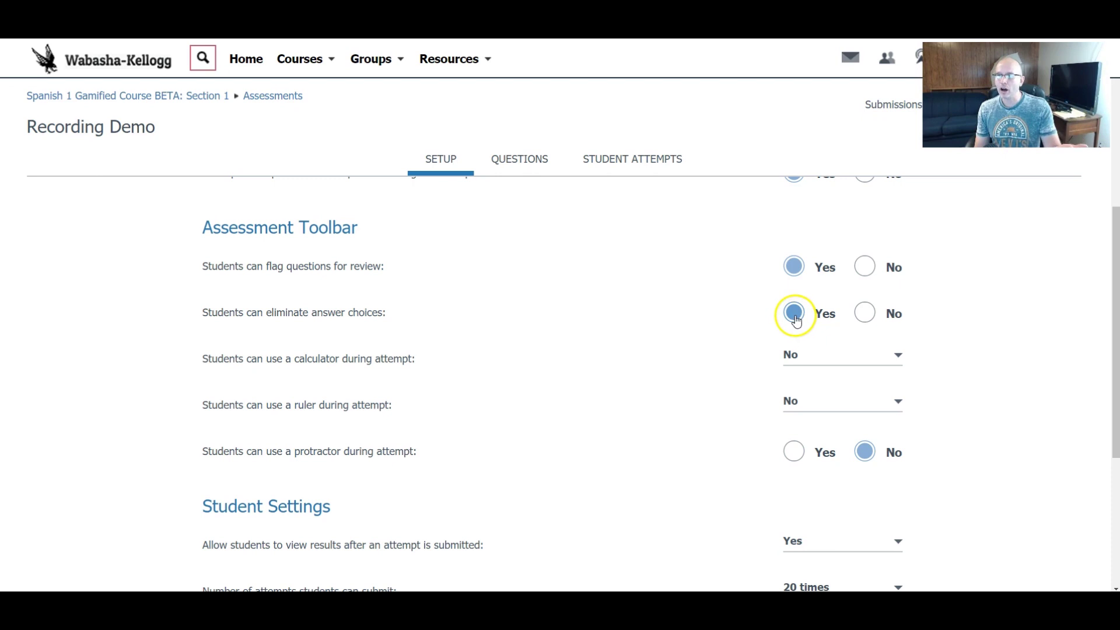
scroll(665, 400, "down", 1)
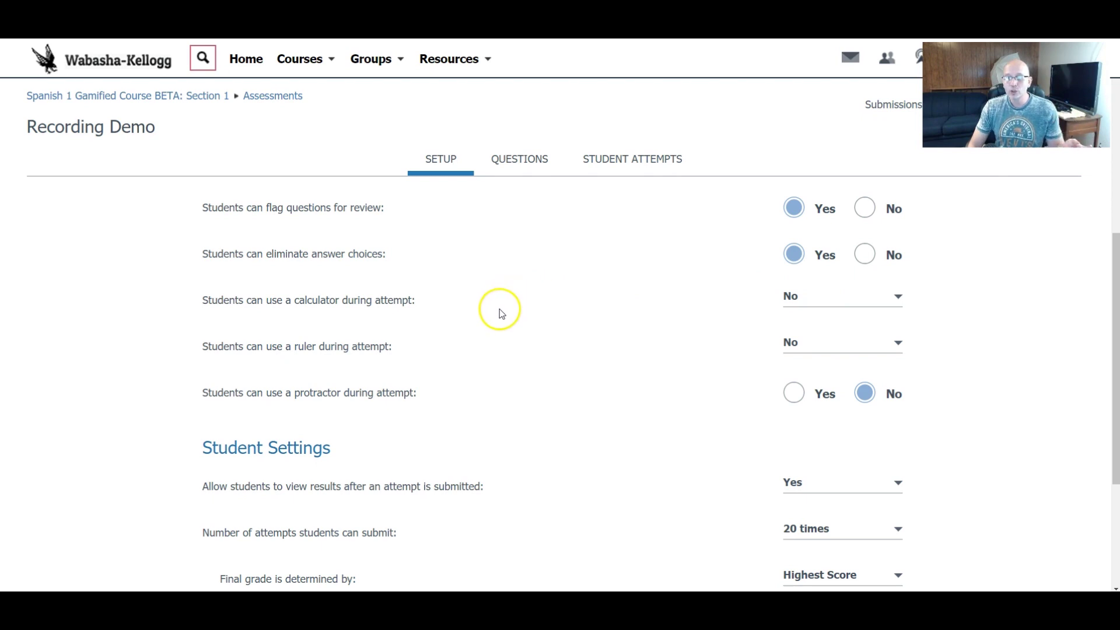
left_click(896, 301)
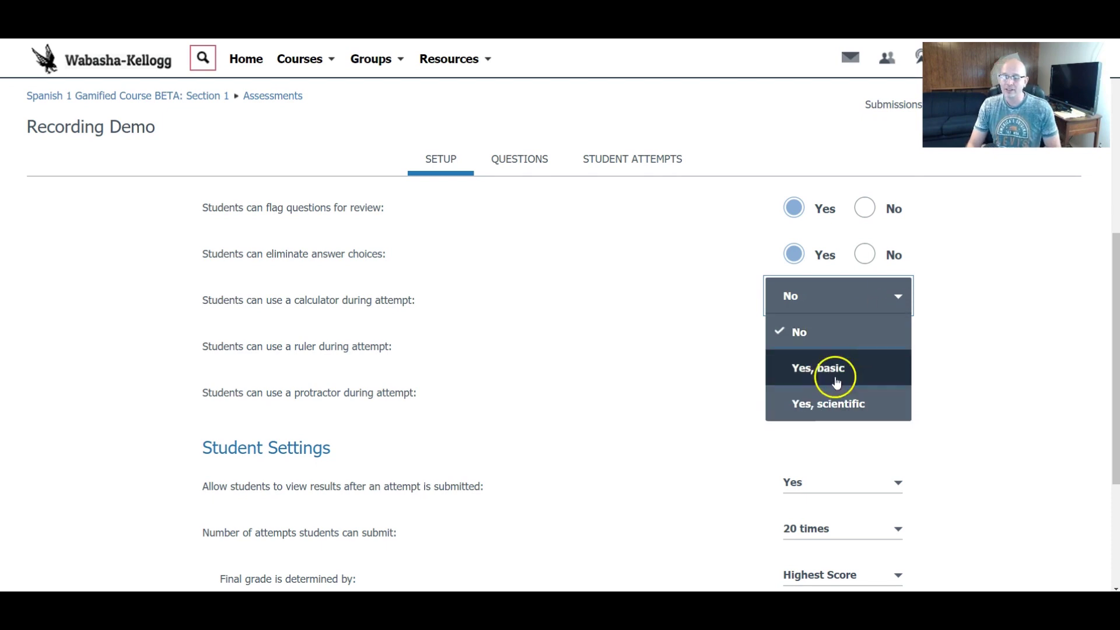
left_click(629, 369)
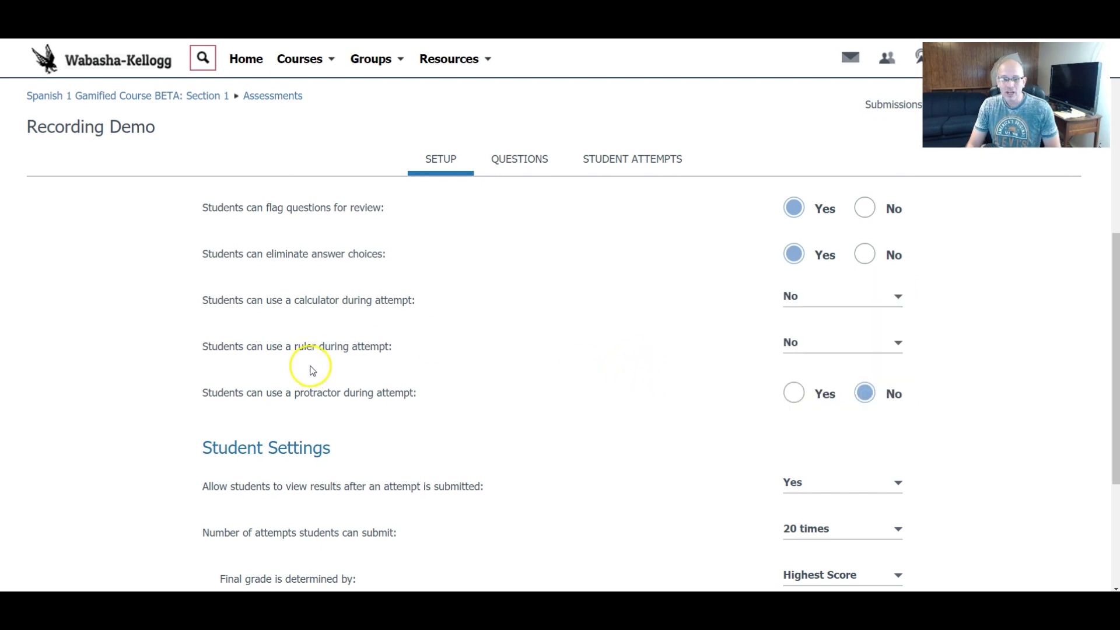
Keep the ruler and protractor tools set to No for students
left_click(869, 357)
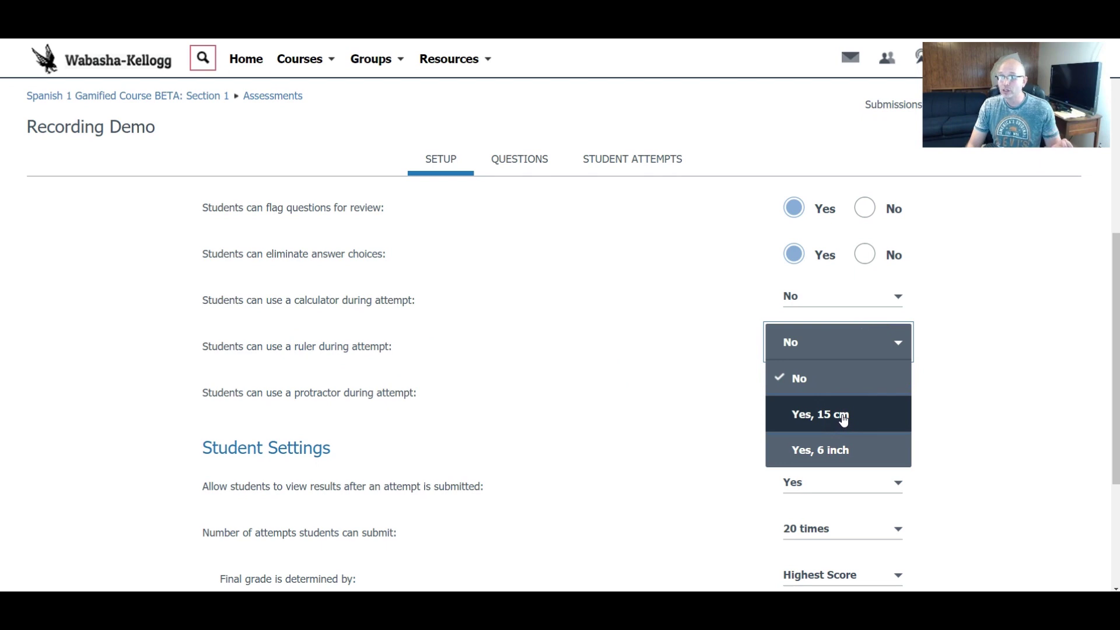
left_click(836, 452)
left_click(610, 420)
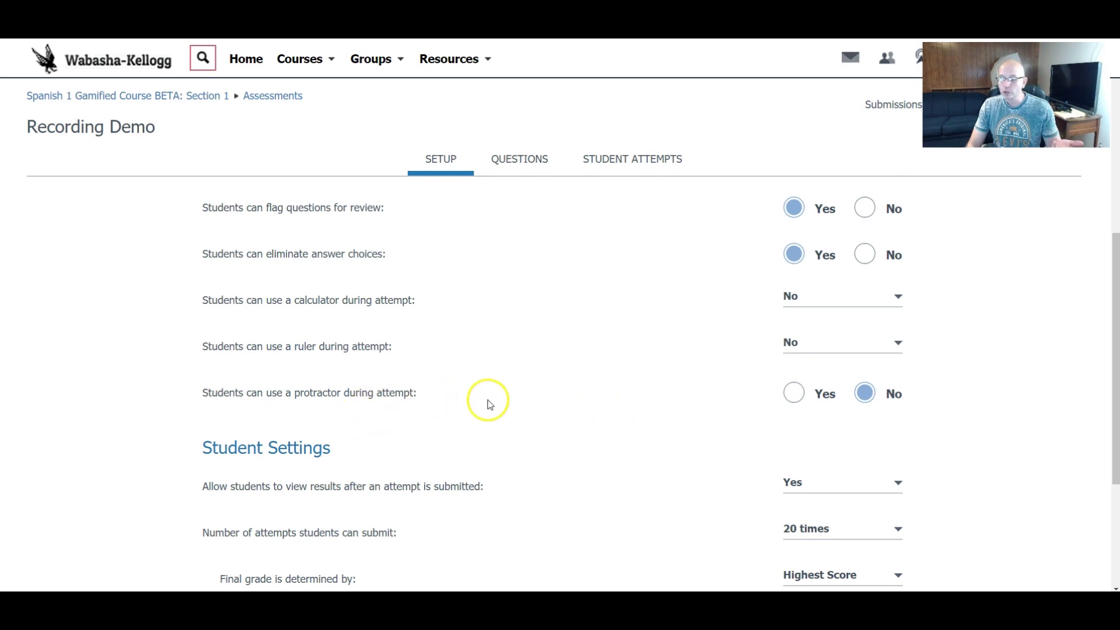
left_click(793, 392)
left_click(864, 392)
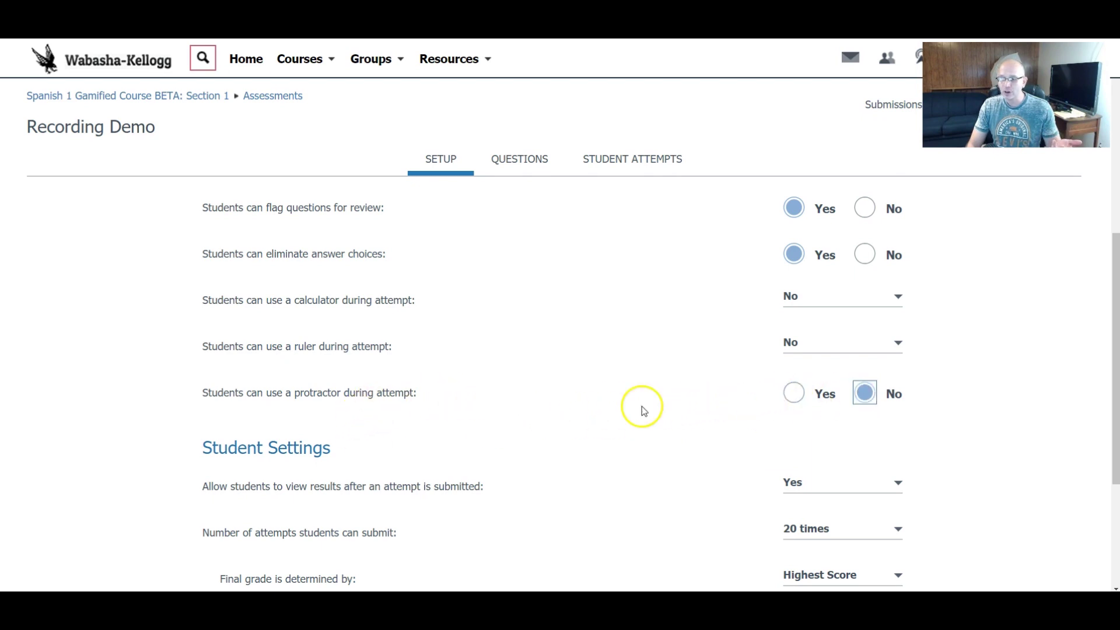
scroll(627, 390, "down", 1)
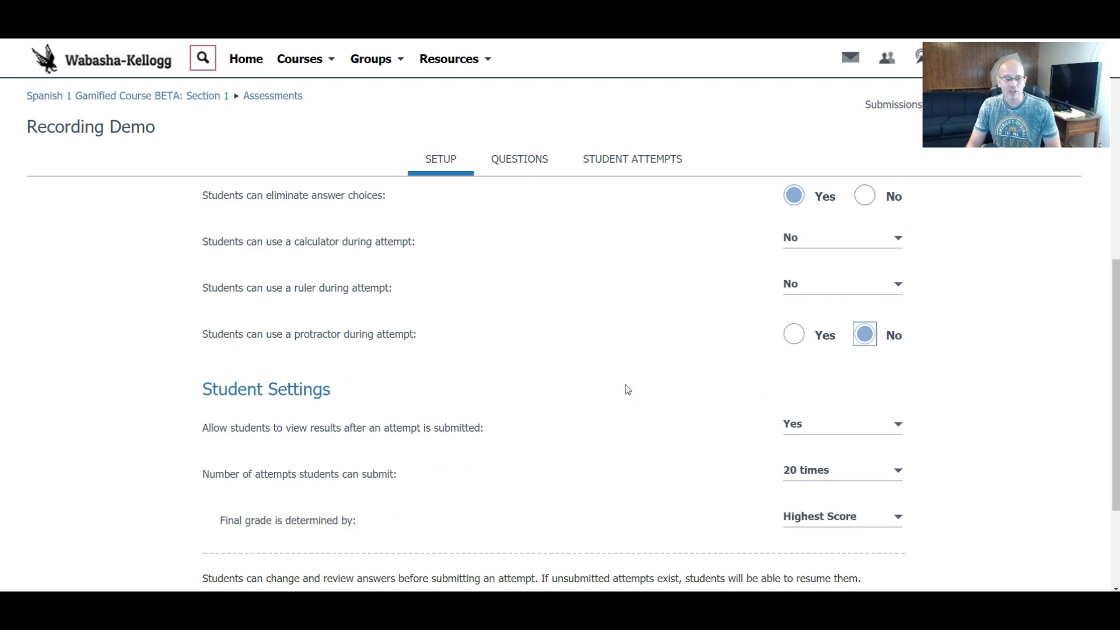
scroll(627, 389, "down", 3)
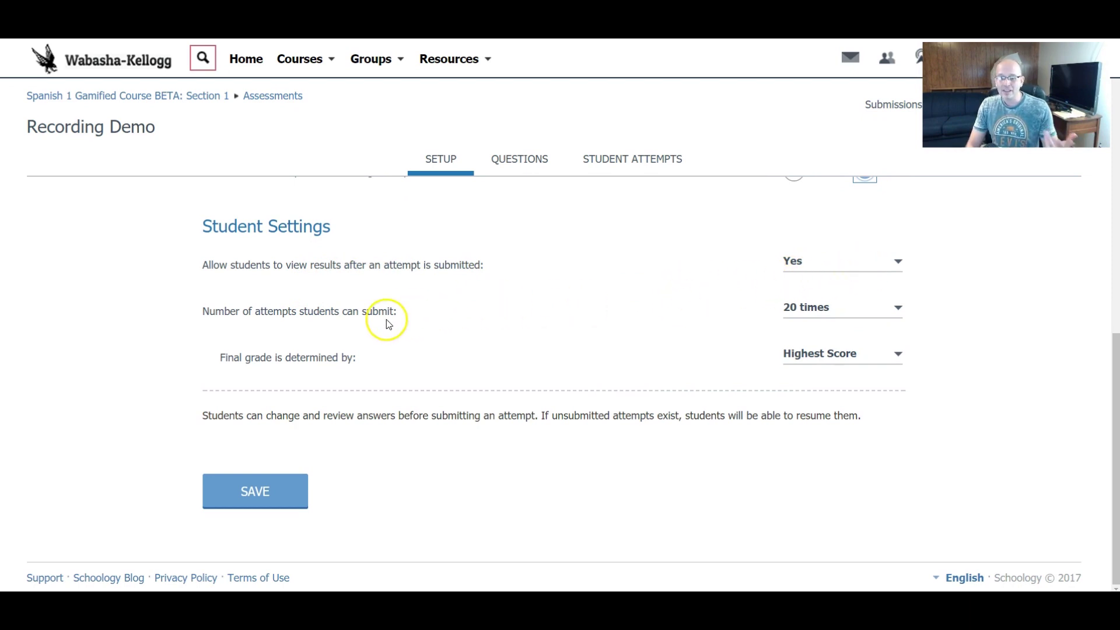
left_click(834, 314)
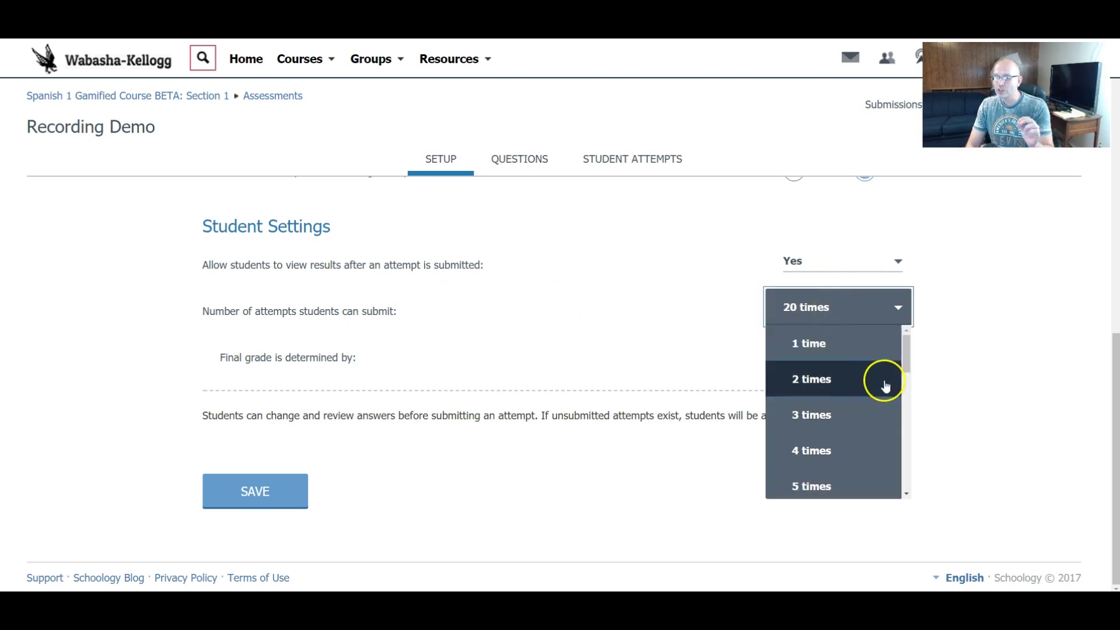
left_click_drag(904, 357, 900, 499)
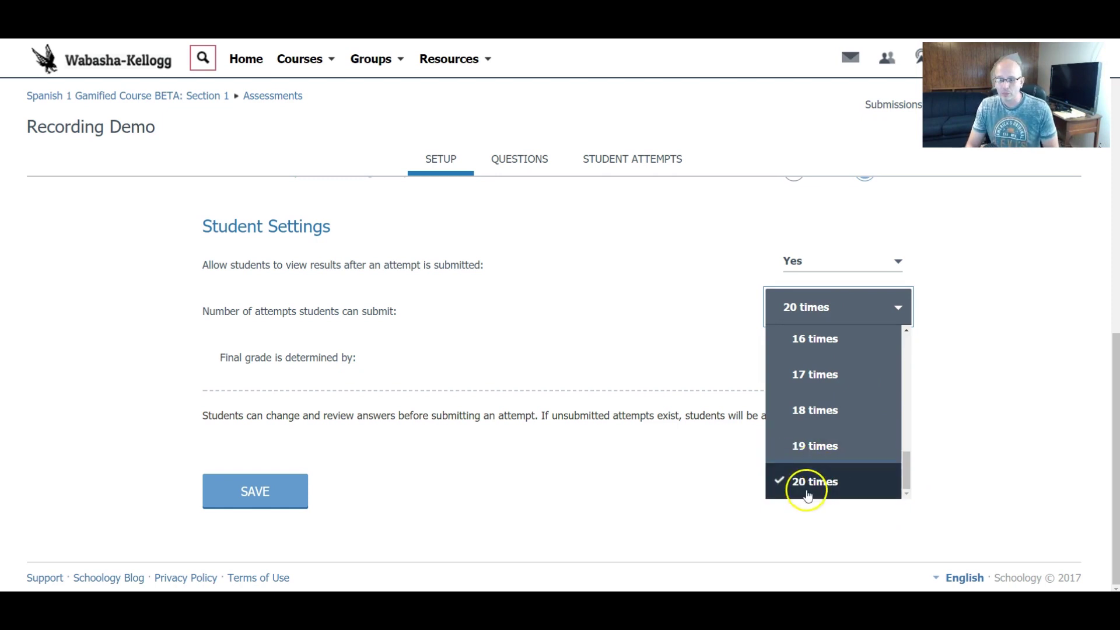
left_click(694, 370)
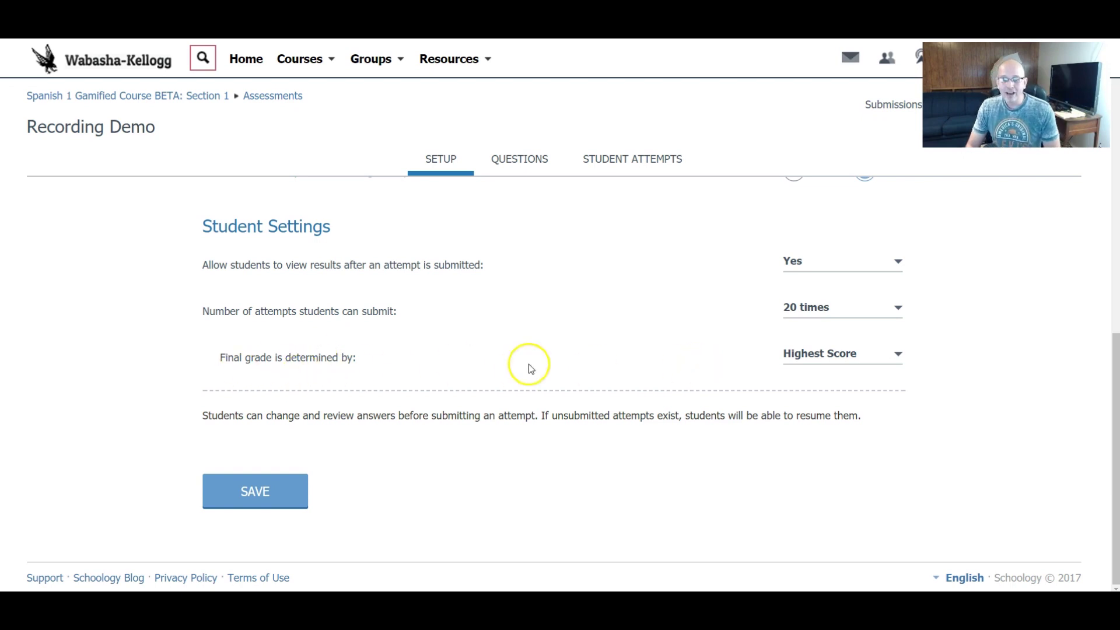
left_click(836, 362)
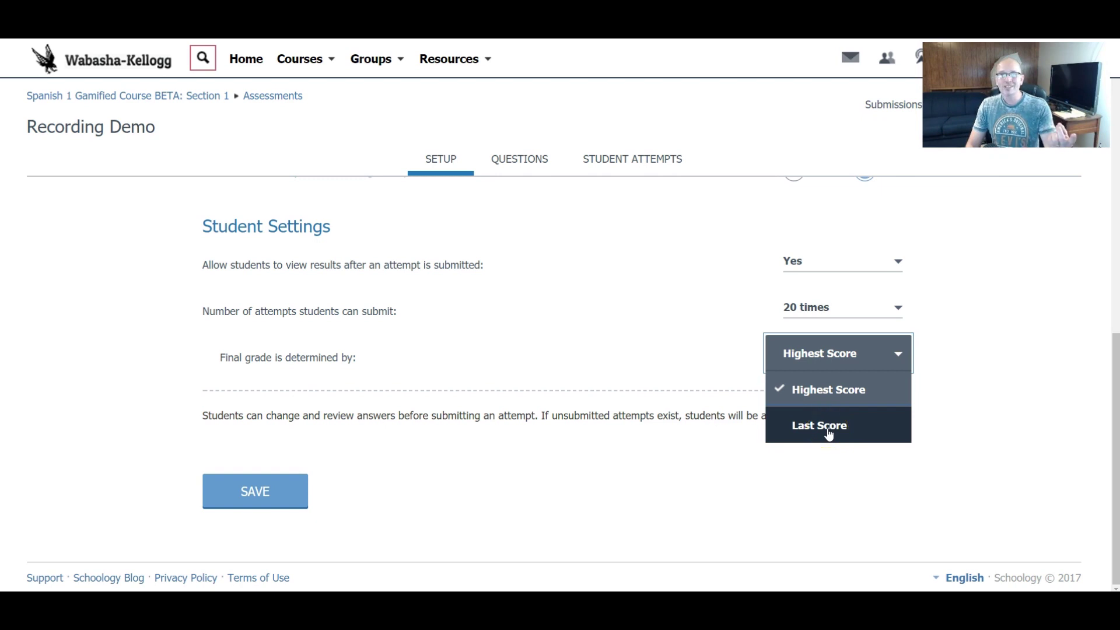
left_click(583, 368)
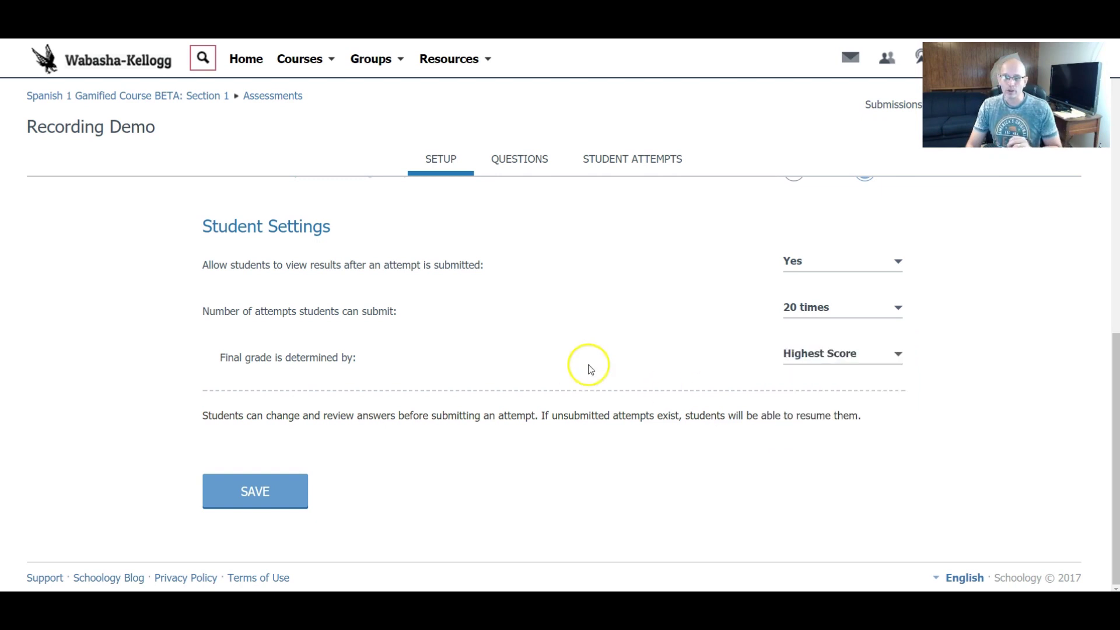